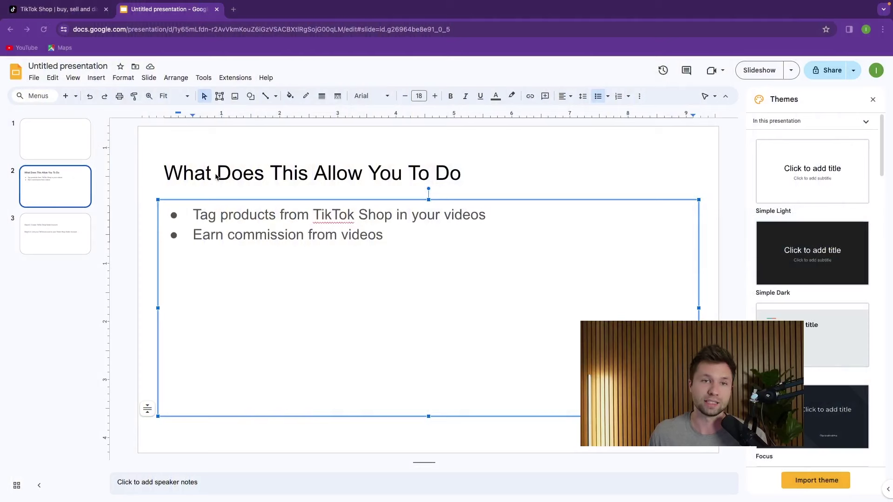
- Highlight the slide 2 bullets about tagging products and earning commission
{"action": "left_click", "coordinate": [291, 255]}
{"action": "left_click_drag", "start_coordinate": [201, 214], "coordinate": [479, 215]}
{"action": "left_click_drag", "start_coordinate": [188, 235], "coordinate": [379, 236]}
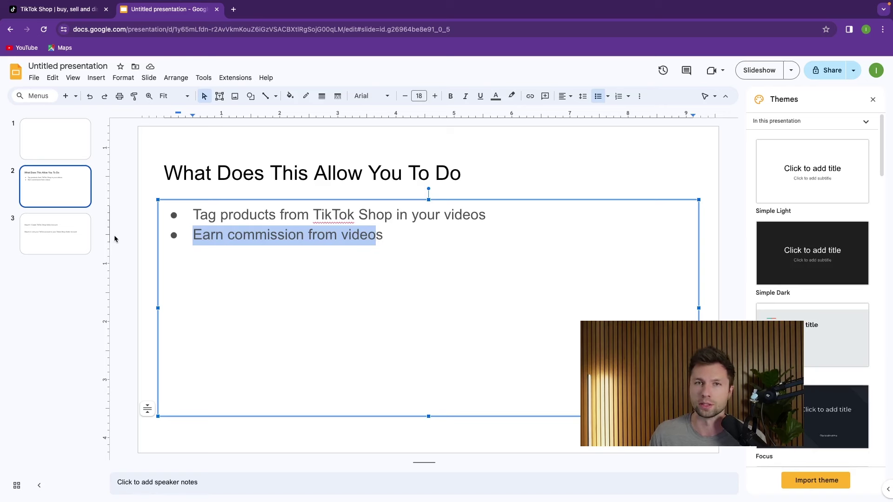
- Show slide 3 and highlight Step #1 (create seller account) and Step #2 (link TikTok account)
{"action": "left_click", "coordinate": [56, 246]}
{"action": "left_click", "coordinate": [235, 244]}
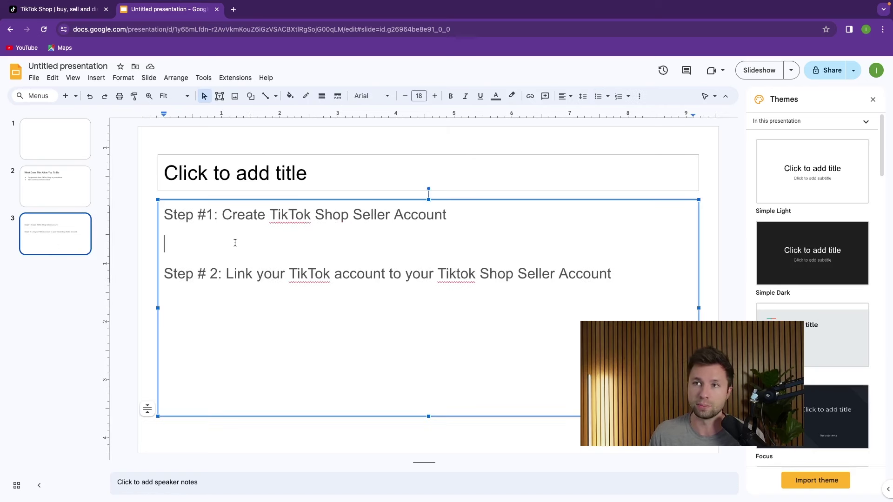
{"action": "left_click_drag", "start_coordinate": [166, 215], "coordinate": [444, 215]}
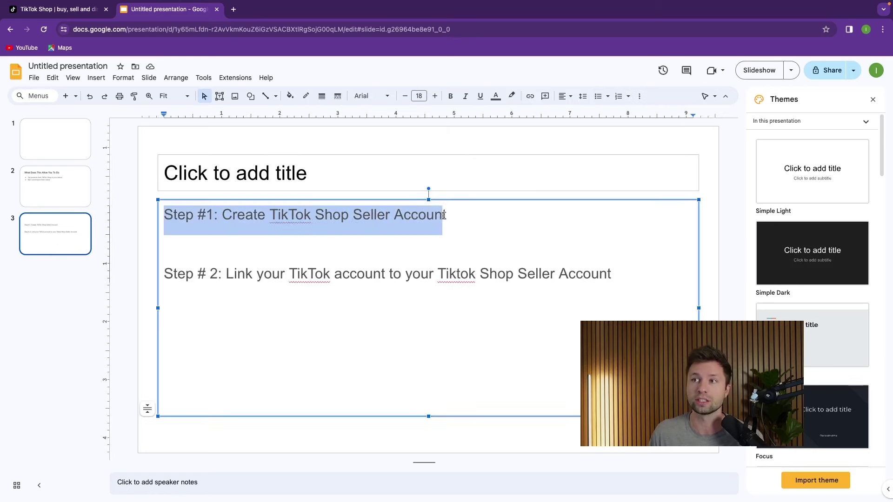
{"action": "left_click", "coordinate": [350, 290]}
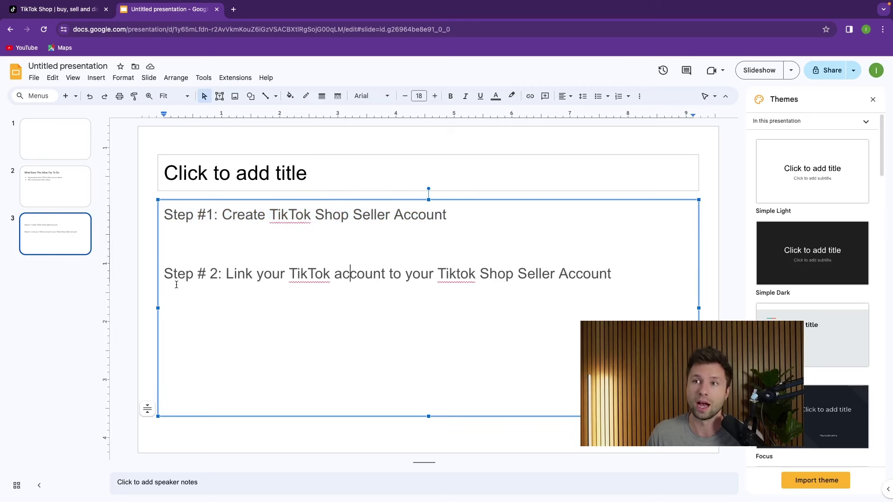
{"action": "left_click_drag", "start_coordinate": [164, 273], "coordinate": [476, 274]}
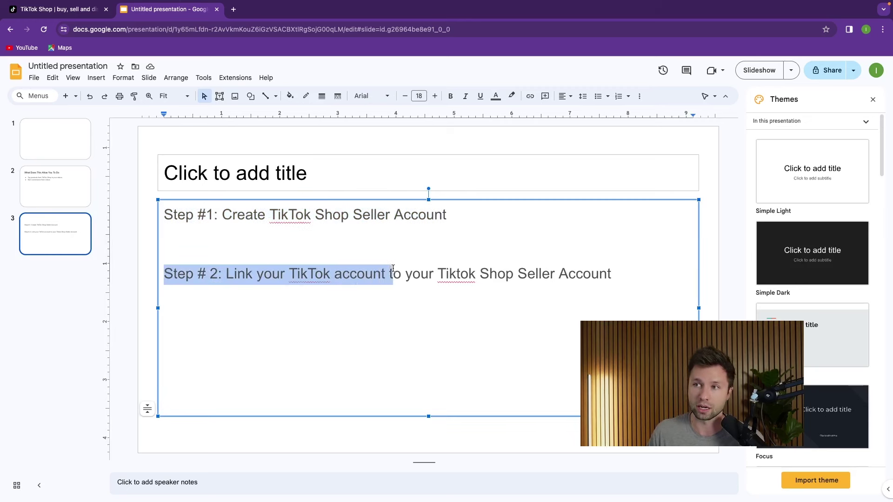
{"action": "left_click_drag", "start_coordinate": [477, 266], "coordinate": [618, 273]}
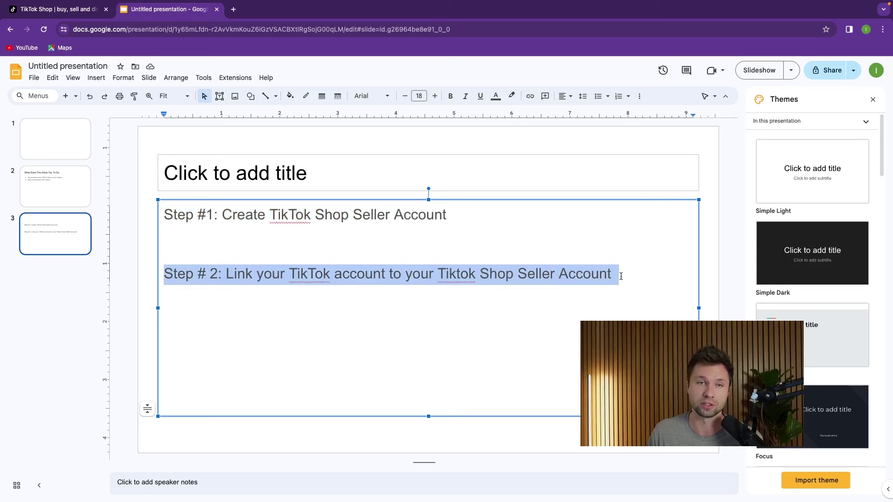
{"action": "double_click", "coordinate": [591, 300]}
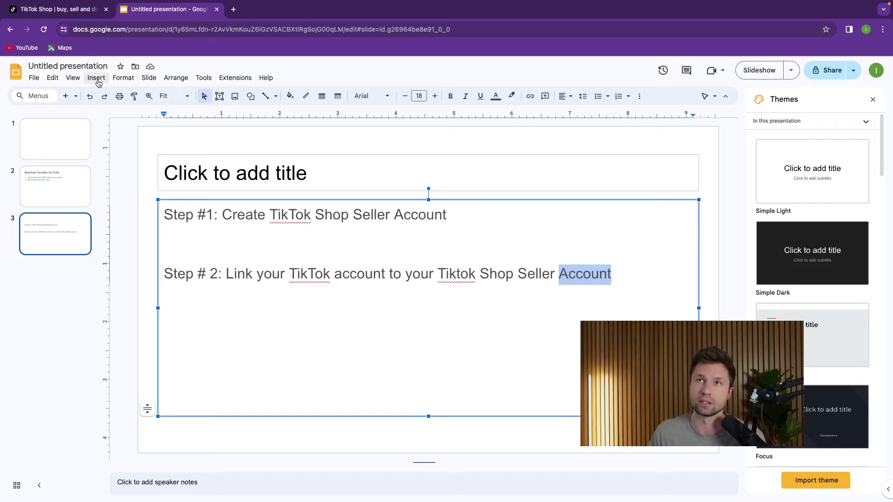
- Reach the TikTok Shop Seller Sign Up page via Learn More, closing the duplicate tab
{"action": "left_click", "coordinate": [70, 9]}
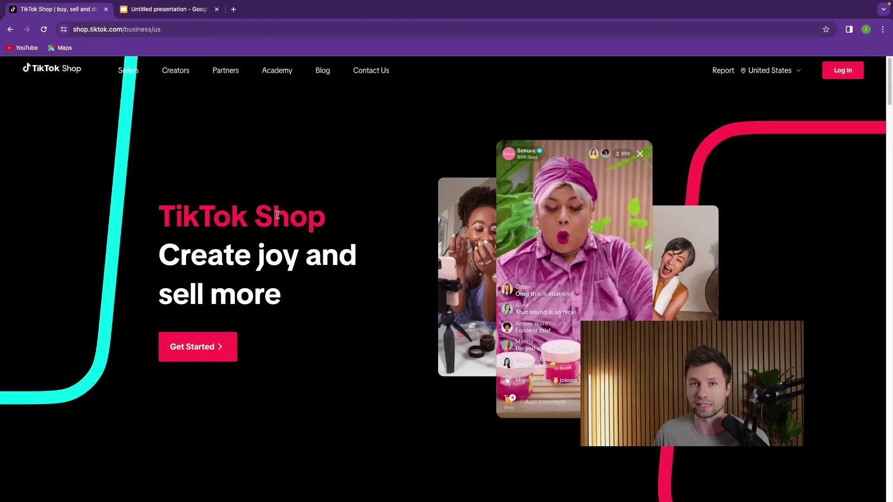
{"action": "scroll", "coordinate": [617, 191], "scroll_direction": "down", "scroll_amount": 1}
{"action": "scroll", "coordinate": [617, 191], "scroll_direction": "up", "scroll_amount": 1}
{"action": "middle_click", "coordinate": [191, 347]}
{"action": "scroll", "coordinate": [219, 347], "scroll_direction": "down", "scroll_amount": 5}
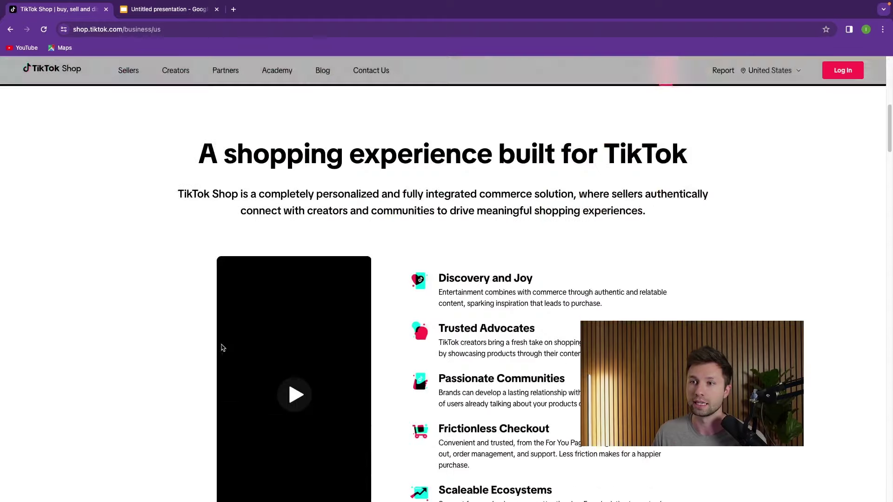
{"action": "scroll", "coordinate": [274, 309], "scroll_direction": "down", "scroll_amount": 10}
{"action": "scroll", "coordinate": [333, 283], "scroll_direction": "down", "scroll_amount": 4}
{"action": "scroll", "coordinate": [293, 284], "scroll_direction": "down", "scroll_amount": 4}
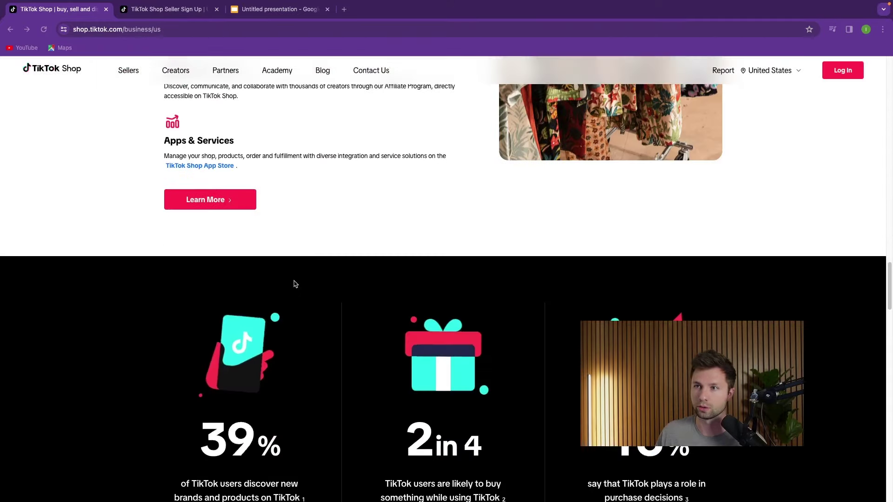
{"action": "scroll", "coordinate": [293, 241], "scroll_direction": "up", "scroll_amount": 1}
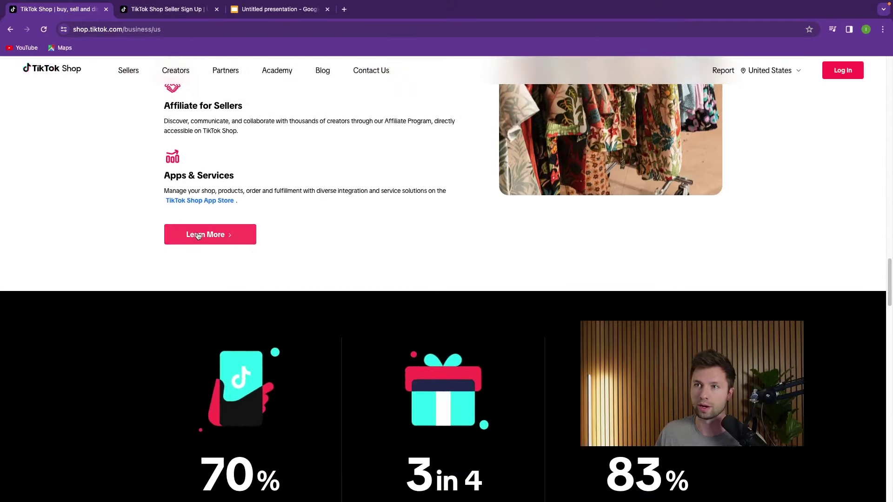
{"action": "left_click", "coordinate": [199, 236]}
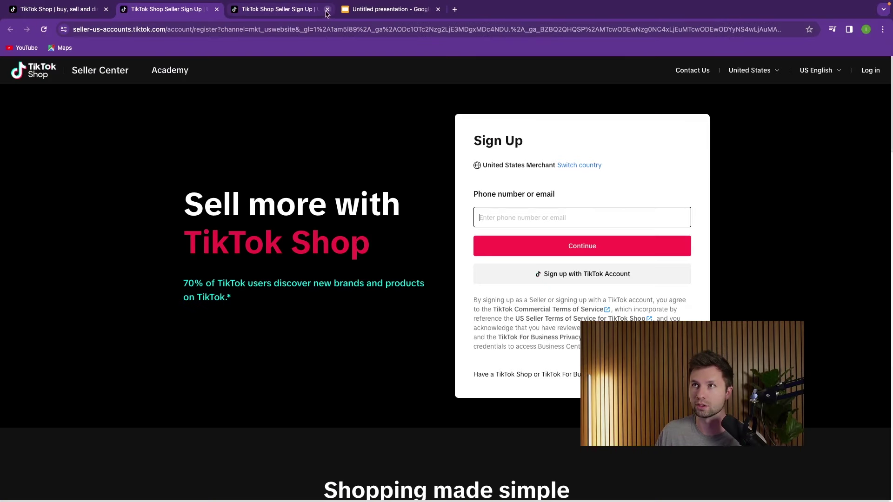
{"action": "left_click", "coordinate": [326, 9]}
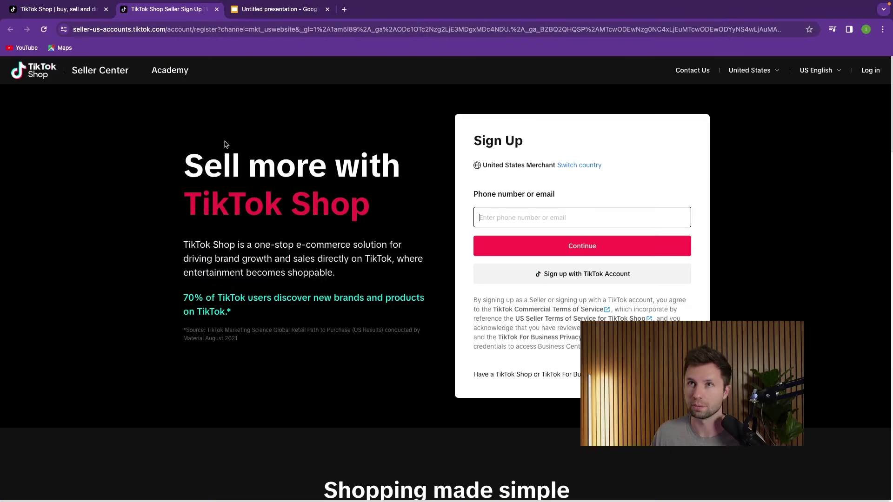
- Register the seller account with email and password and continue to business type
{"action": "left_click", "coordinate": [510, 222]}
{"action": "type", "text": "review"}
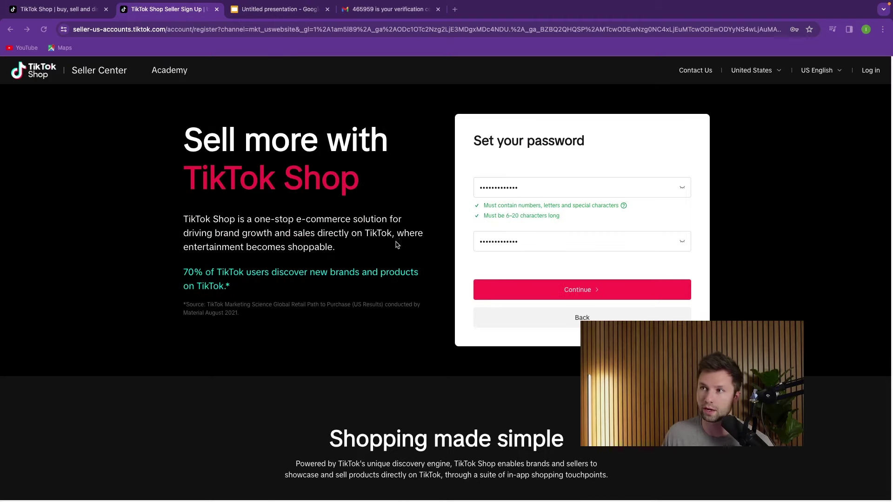
{"action": "left_click", "coordinate": [536, 292]}
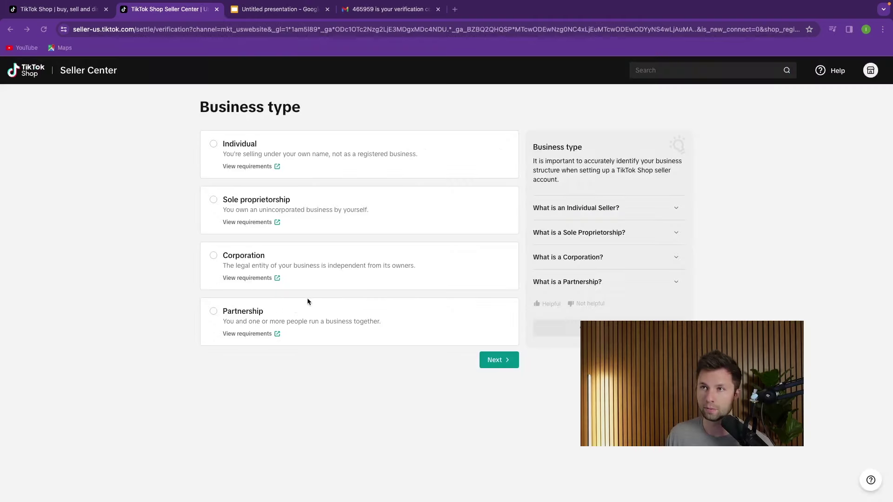
- Choose Individual as the business type and proceed to representative verification
{"action": "left_click", "coordinate": [213, 143]}
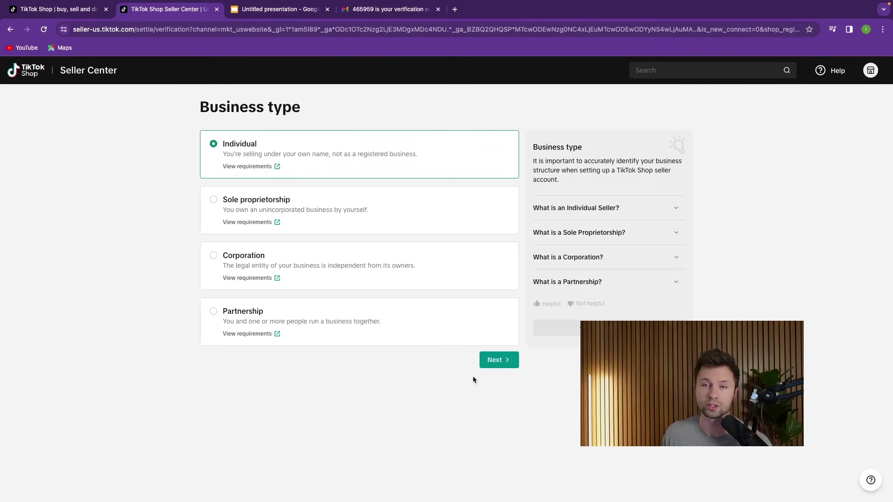
{"action": "left_click", "coordinate": [506, 360]}
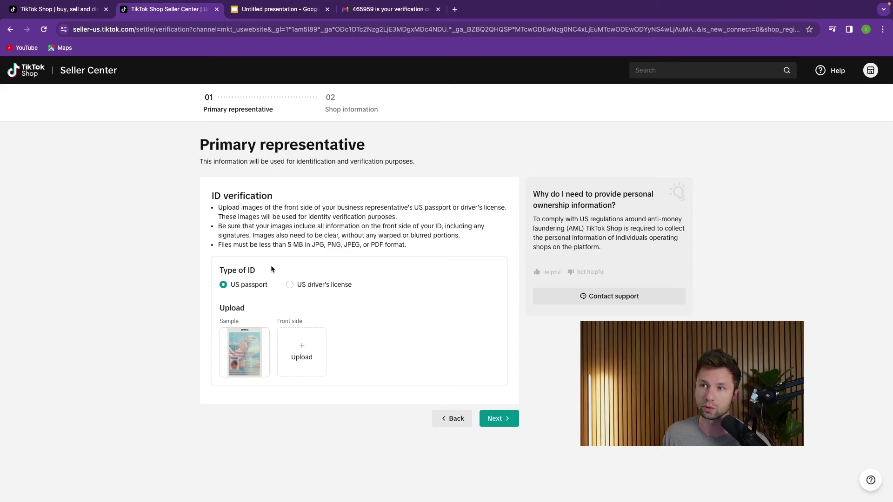
- Set the representative's Type of ID to US driver's license
{"action": "left_click", "coordinate": [291, 285]}
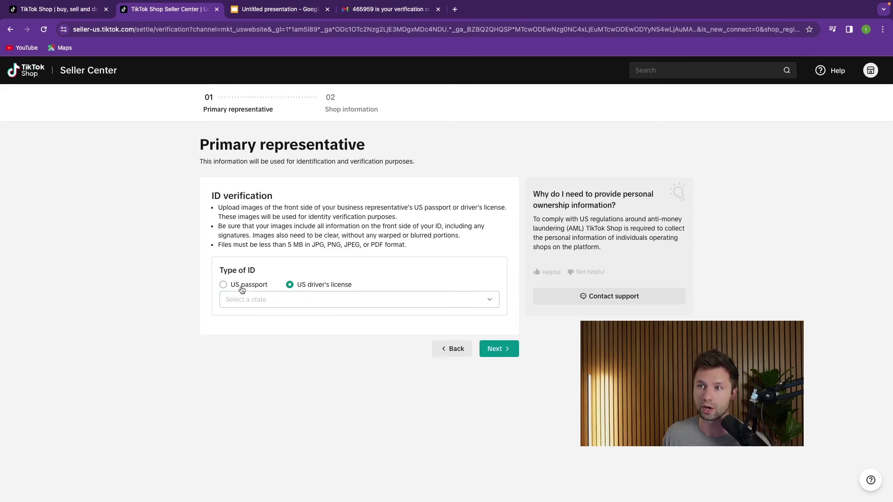
{"action": "left_click", "coordinate": [224, 286]}
{"action": "left_click", "coordinate": [291, 285]}
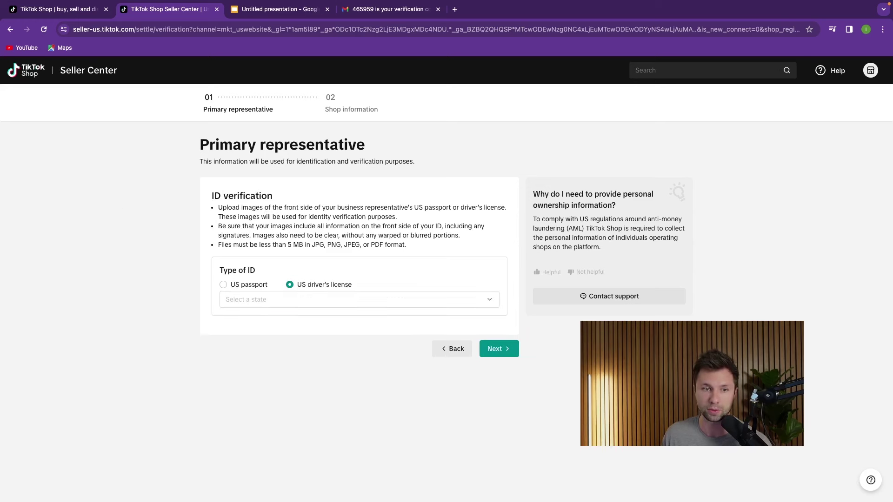
{"action": "scroll", "coordinate": [168, 335], "scroll_direction": "down", "scroll_amount": 5}
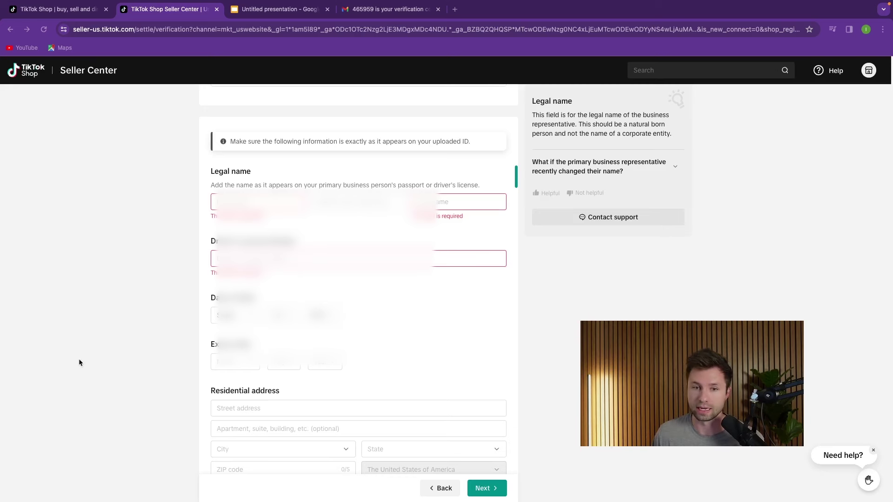
{"action": "type", "text": "RE"}
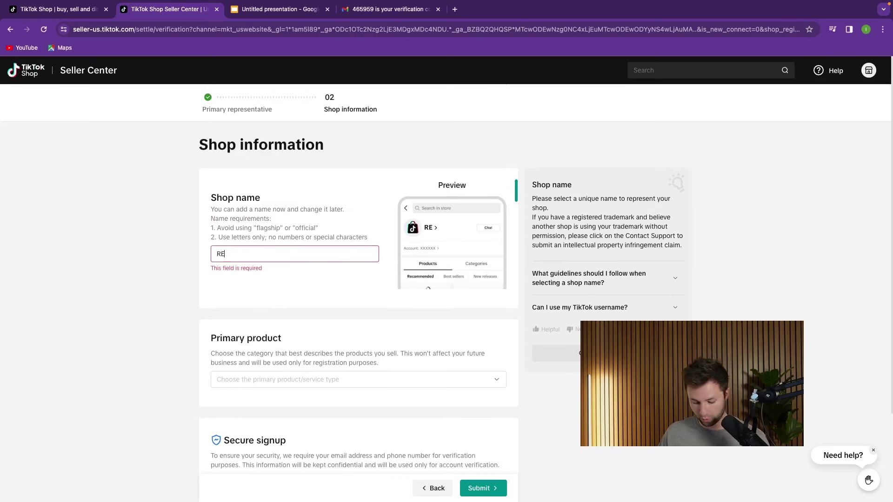
{"action": "type", "text": "view "}
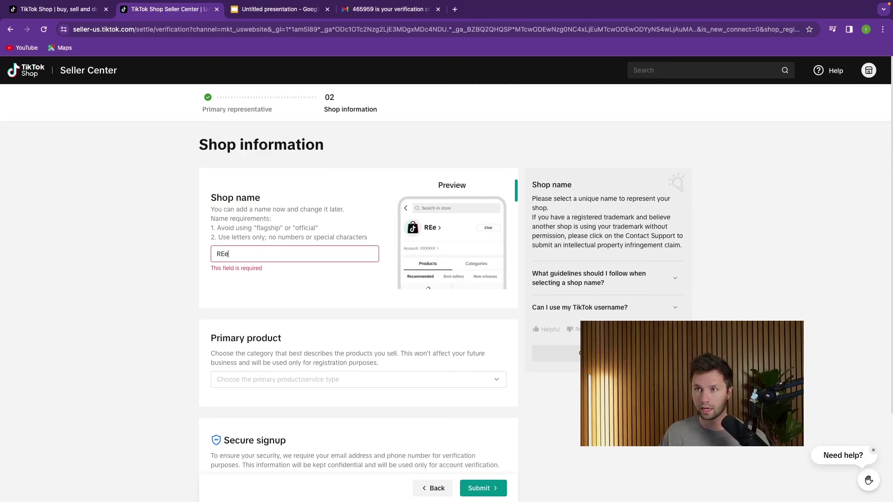
{"action": "type", "text": "iewbase"}
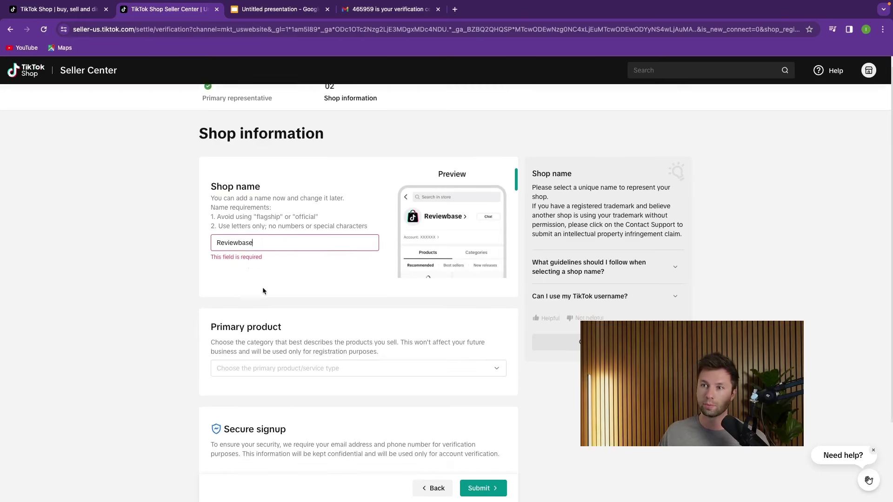
{"action": "scroll", "coordinate": [263, 290], "scroll_direction": "down", "scroll_amount": 3}
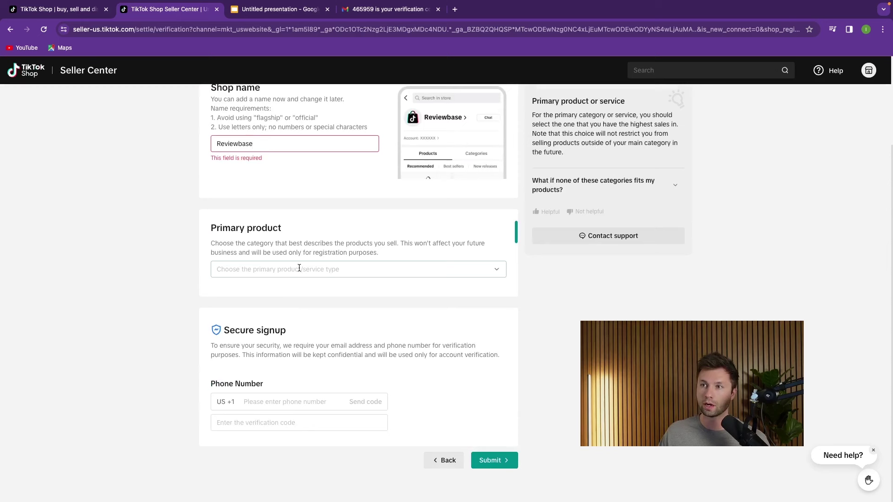
- Set the Reviewbase shop's primary product category to Home Supplies and submit
{"action": "left_click", "coordinate": [272, 270]}
{"action": "scroll", "coordinate": [270, 326], "scroll_direction": "down", "scroll_amount": 1}
{"action": "scroll", "coordinate": [259, 351], "scroll_direction": "up", "scroll_amount": 1}
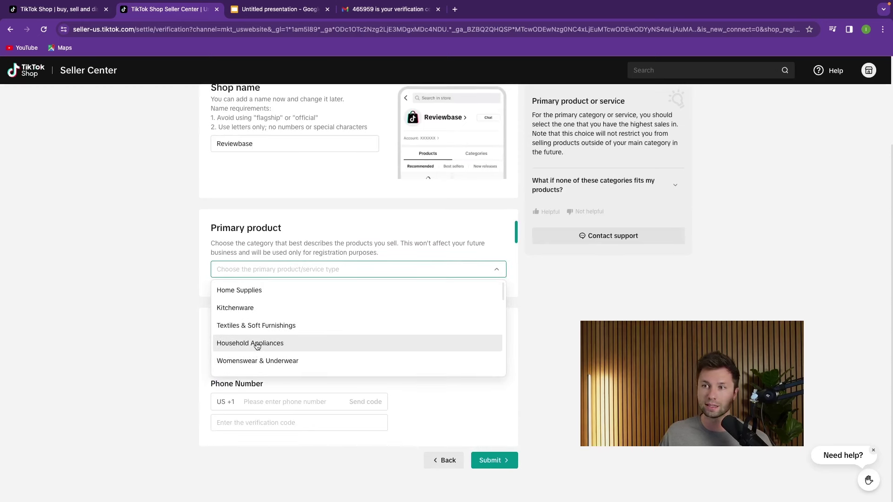
{"action": "scroll", "coordinate": [255, 342], "scroll_direction": "up", "scroll_amount": 1}
{"action": "left_click", "coordinate": [236, 311]}
{"action": "scroll", "coordinate": [182, 321], "scroll_direction": "down", "scroll_amount": 1}
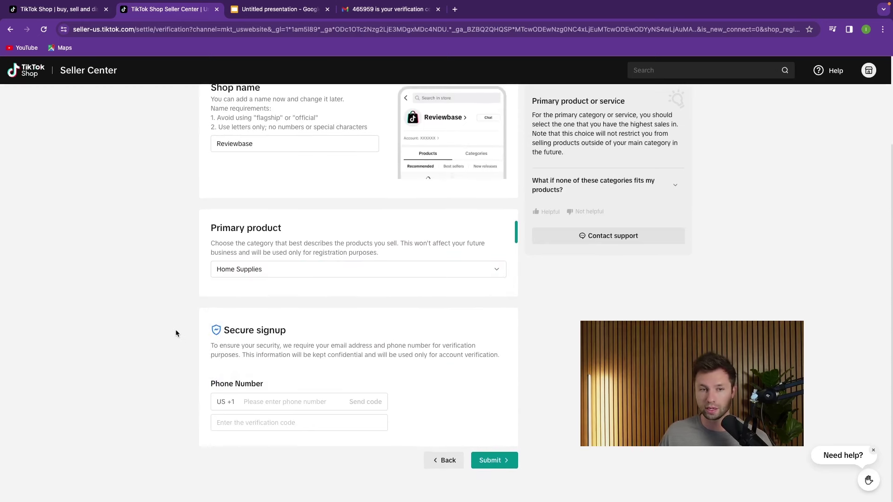
{"action": "left_click", "coordinate": [252, 403]}
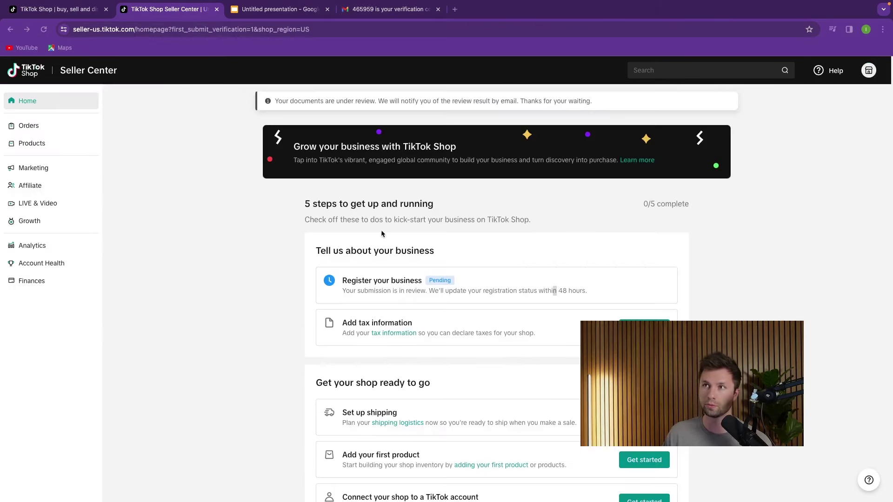
- Highlight the notice that registration documents are under review
{"action": "left_click_drag", "start_coordinate": [355, 102], "coordinate": [593, 102]}
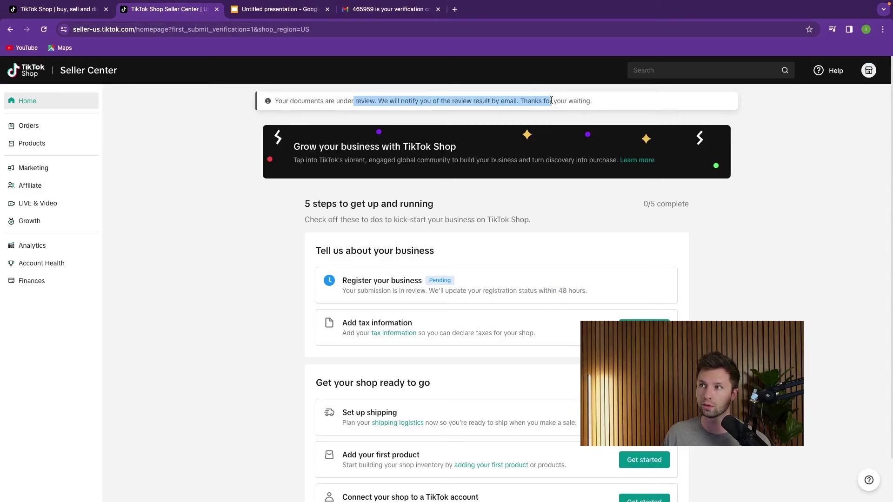
{"action": "left_click", "coordinate": [270, 262]}
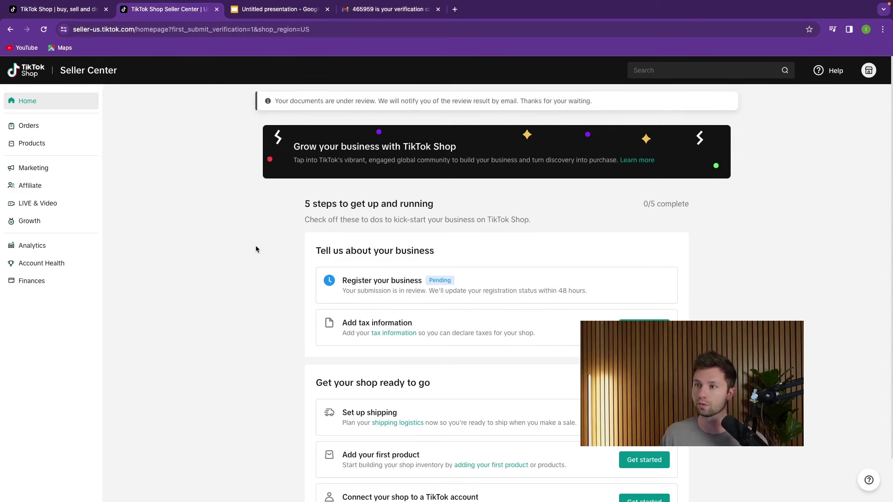
{"action": "scroll", "coordinate": [255, 245], "scroll_direction": "down", "scroll_amount": 1}
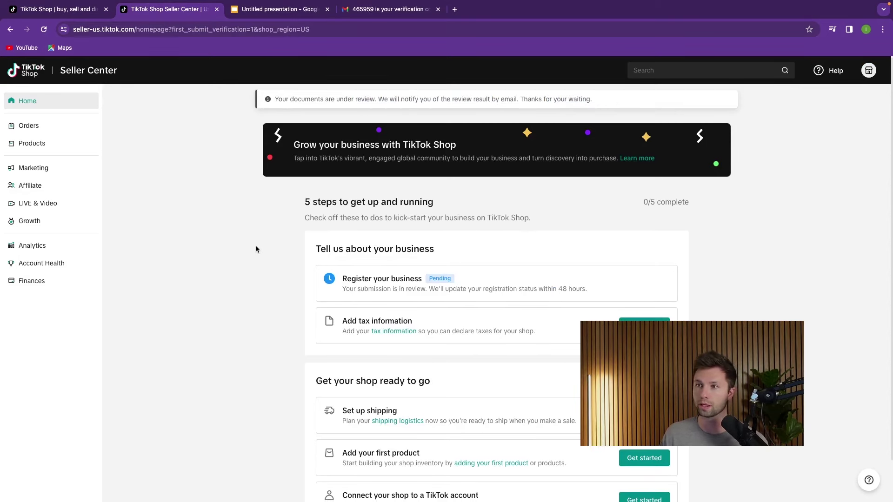
- Go to Linked Accounts under My Account and highlight the identity verification requirement
{"action": "left_click", "coordinate": [868, 70]}
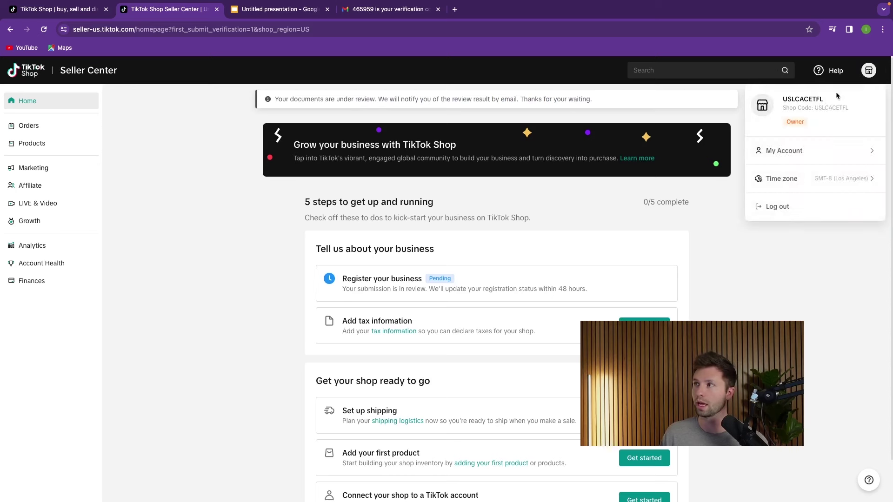
{"action": "left_click", "coordinate": [819, 157]}
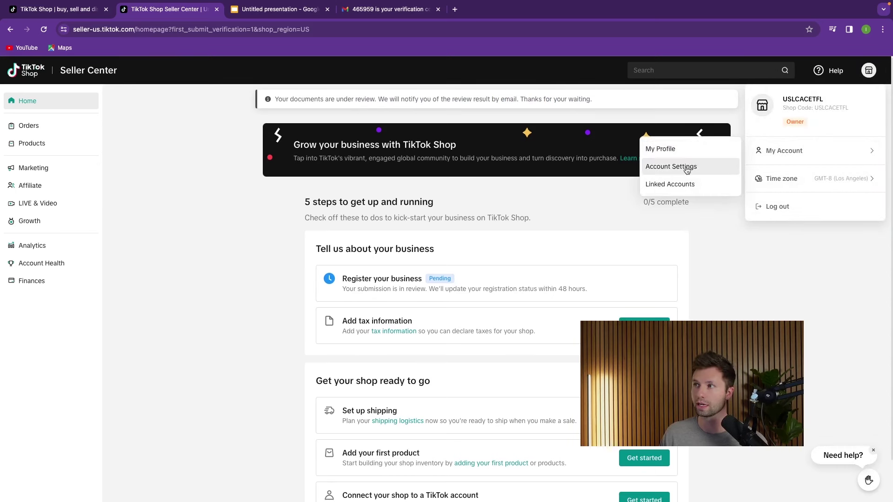
{"action": "left_click", "coordinate": [680, 184]}
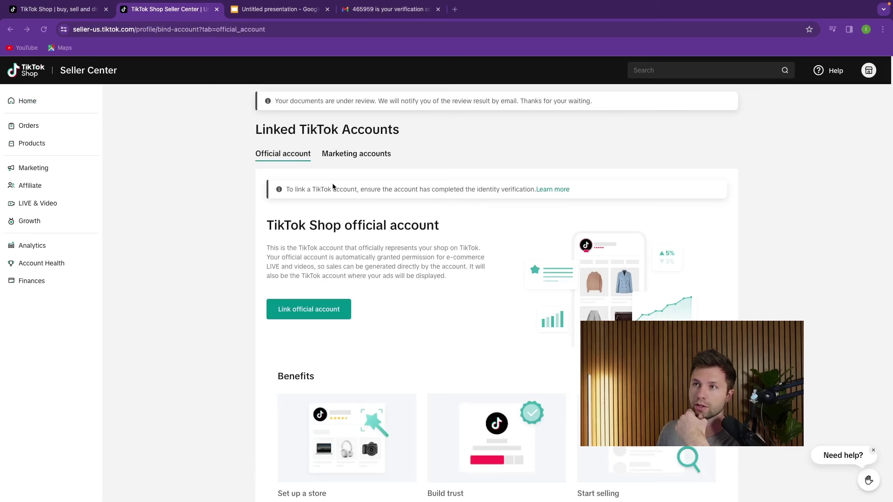
{"action": "mouse_move", "coordinate": [288, 189]}
{"action": "left_mouse_down"}
{"action": "mouse_move", "coordinate": [543, 193]}
{"action": "mouse_move", "coordinate": [535, 191]}
{"action": "left_mouse_up"}
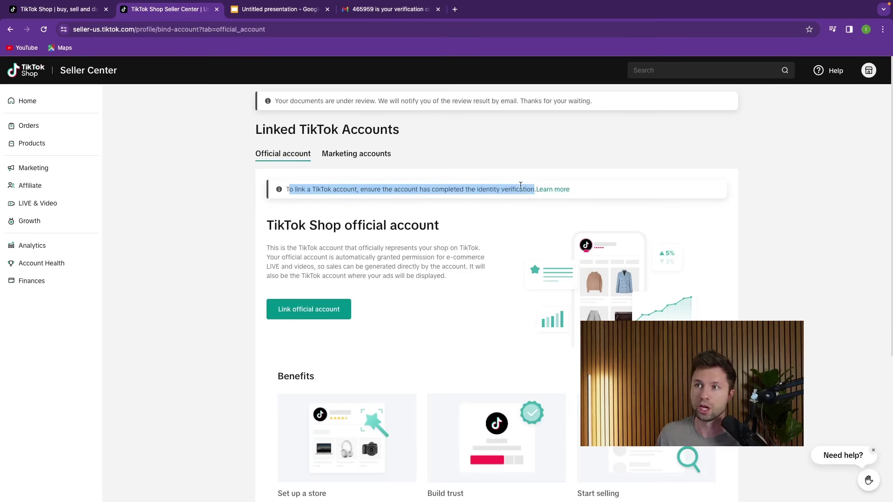
{"action": "left_click", "coordinate": [319, 272]}
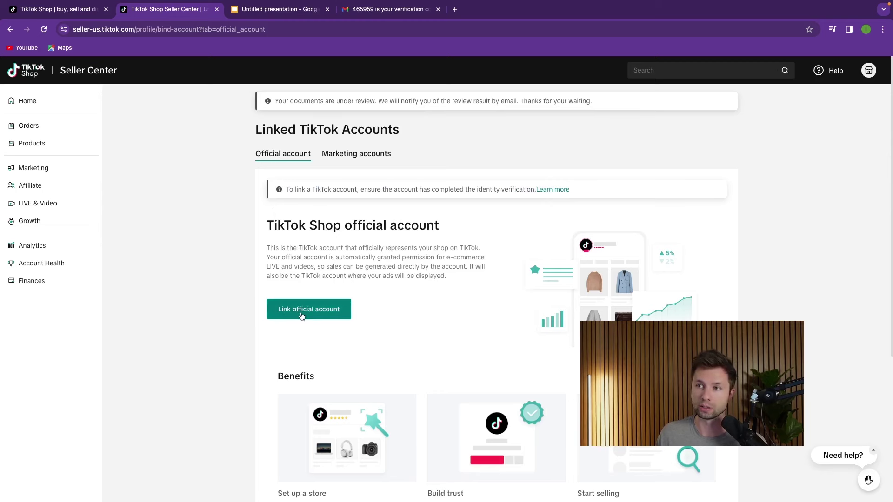
- Start linking an official TikTok account after noting the identity verification requirement
{"action": "left_click_drag", "start_coordinate": [295, 191], "coordinate": [452, 191]}
{"action": "left_click", "coordinate": [305, 316]}
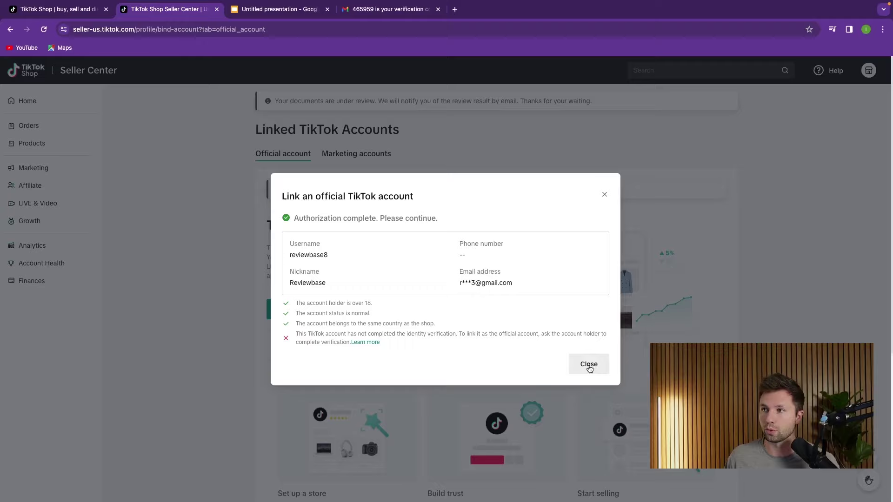
- Relink with a fresh QR code, accept the terms, and link reviewbase8 as the official account
{"action": "left_click", "coordinate": [589, 364]}
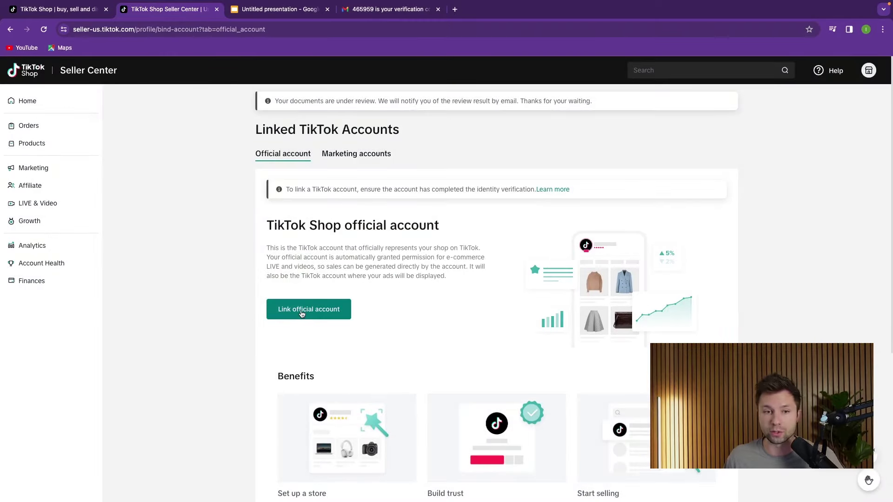
{"action": "left_click", "coordinate": [301, 315]}
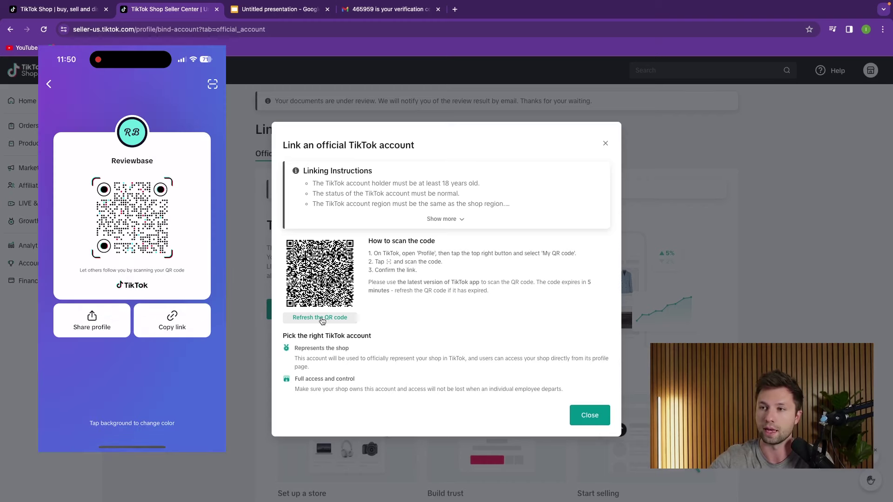
{"action": "left_click", "coordinate": [321, 319]}
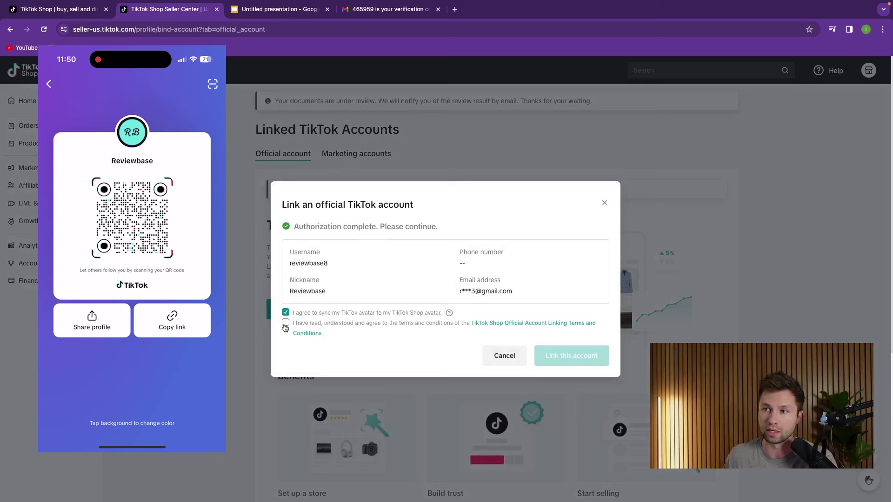
{"action": "left_click", "coordinate": [286, 324]}
{"action": "left_click", "coordinate": [544, 357]}
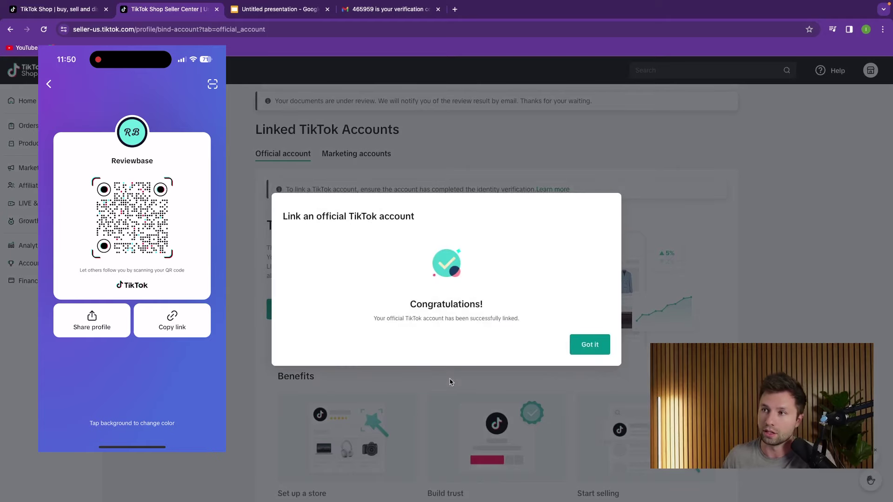
- Dismiss the Congratulations message so reviewbase8 shows as Pending
{"action": "left_click", "coordinate": [586, 344]}
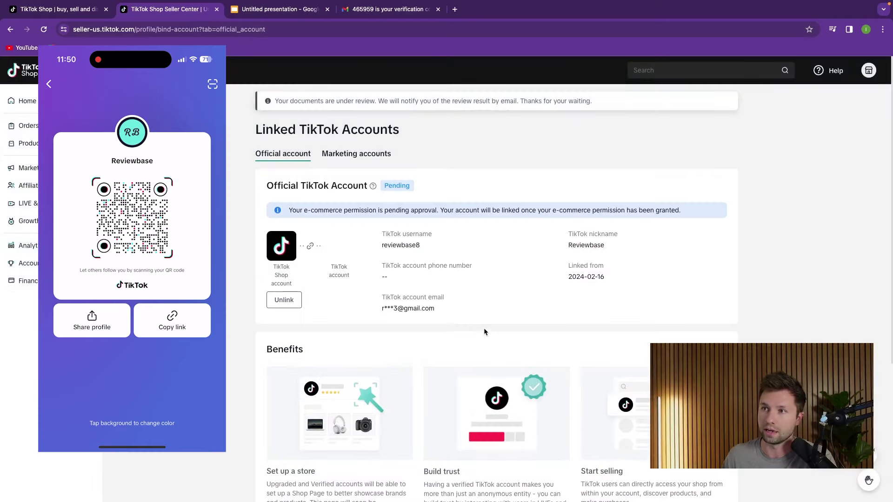